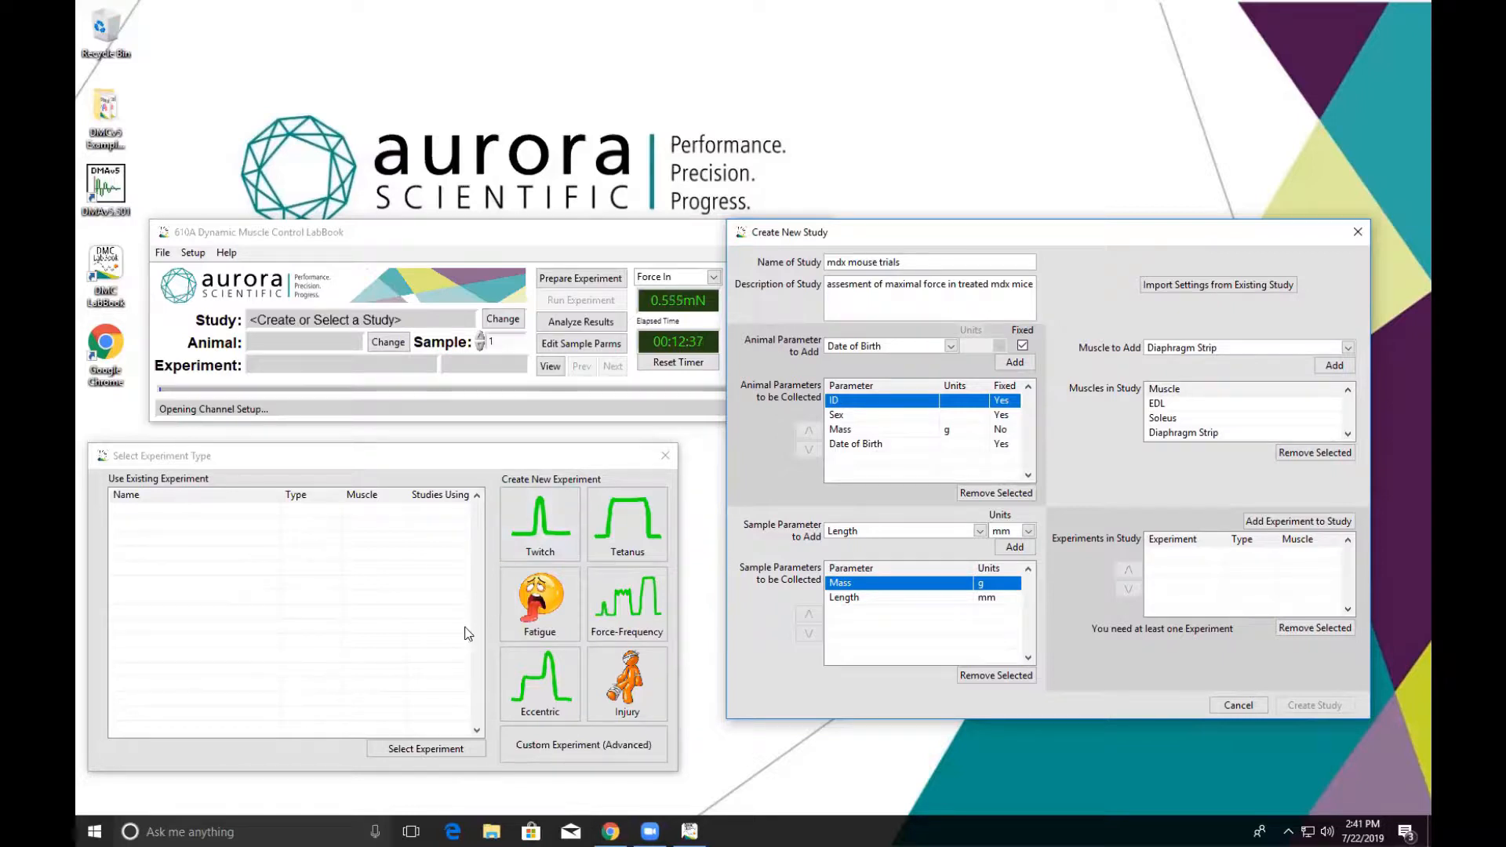
Step: Create a twitch experiment named Twitch_mdx for the EDL muscle, keeping the default pulse width
{"action": "left_click", "coordinate": [552, 533]}
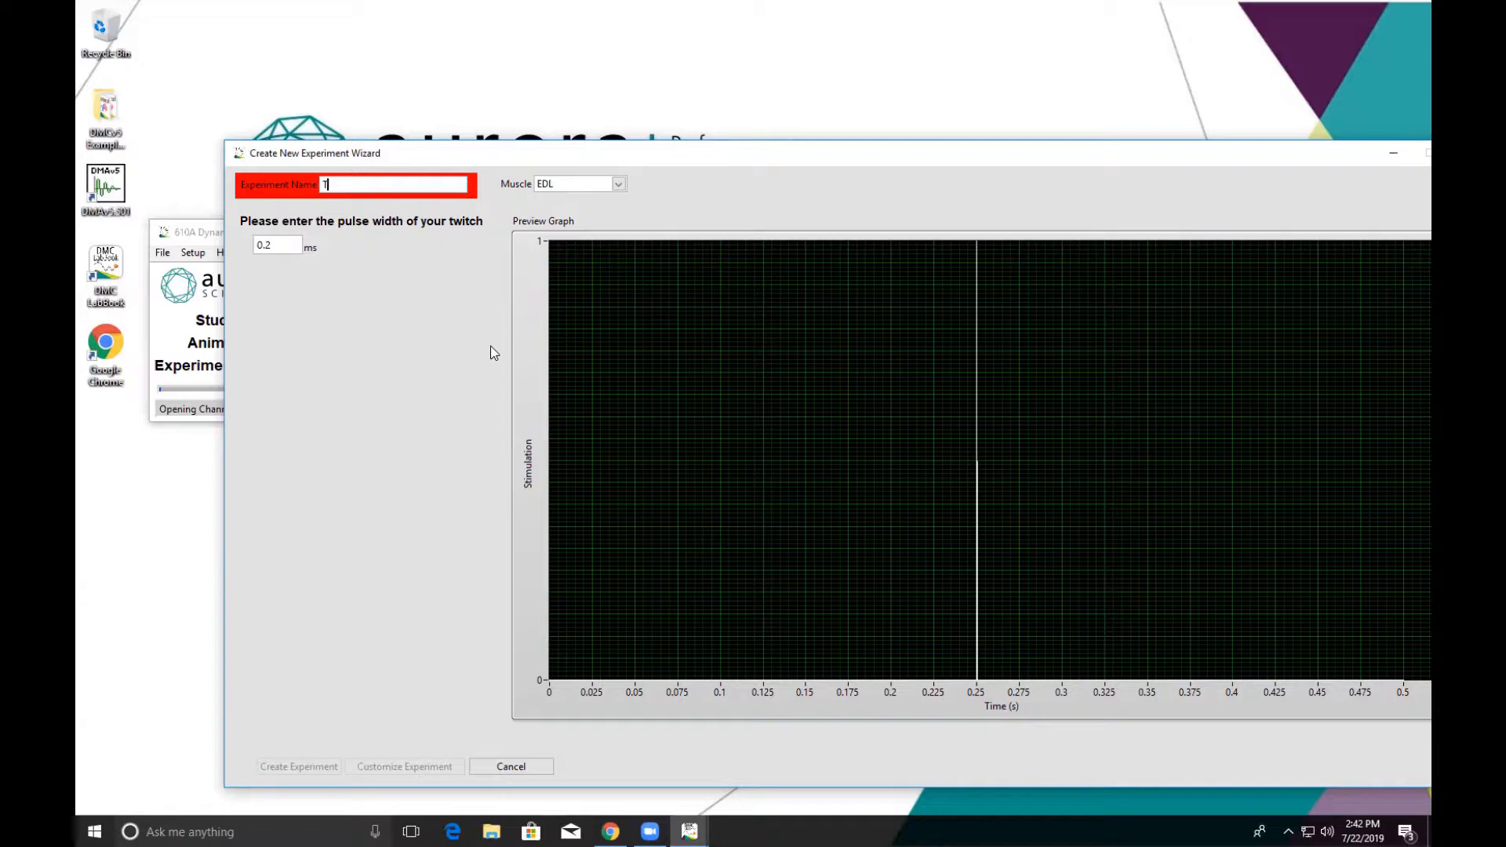
{"action": "type", "text": "itch_mdx"}
{"action": "left_click", "coordinate": [283, 243]}
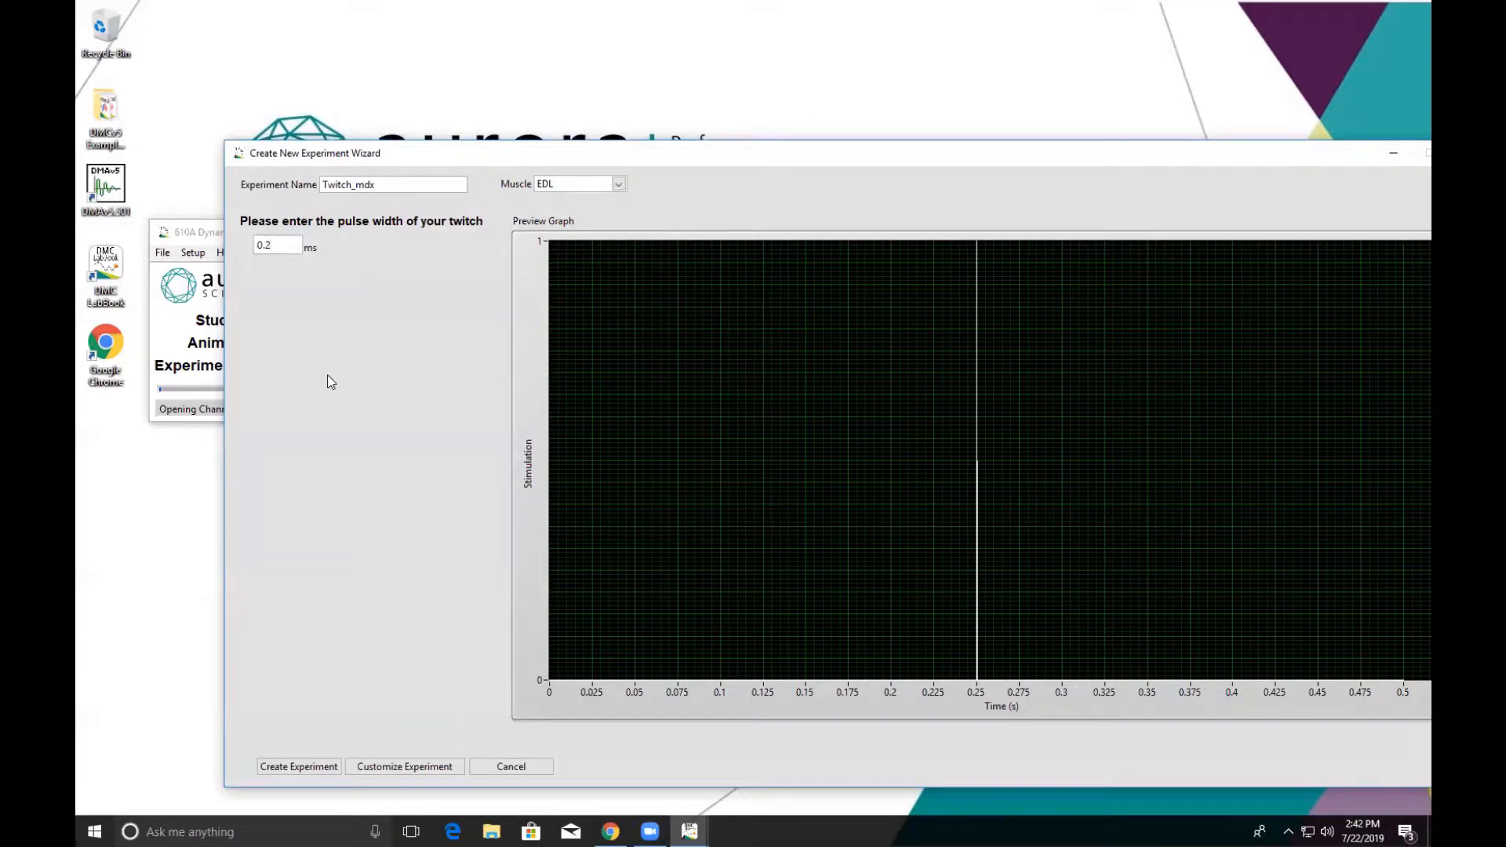
{"action": "left_click", "coordinate": [302, 769]}
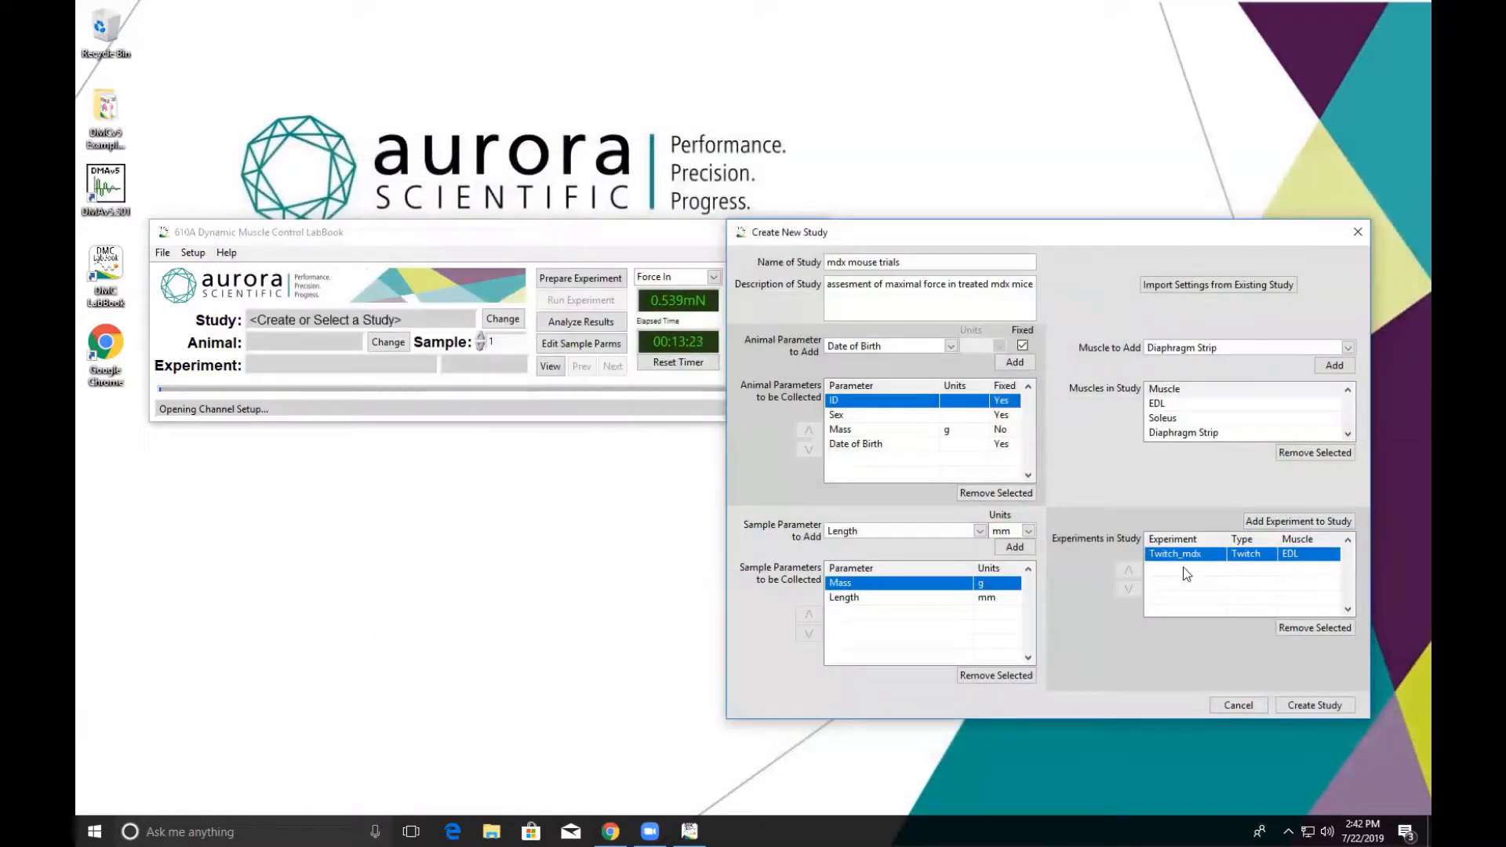
Step: Start adding a new force-frequency experiment to the study and name it Force_Frequency_mdx
{"action": "left_click", "coordinate": [1309, 525]}
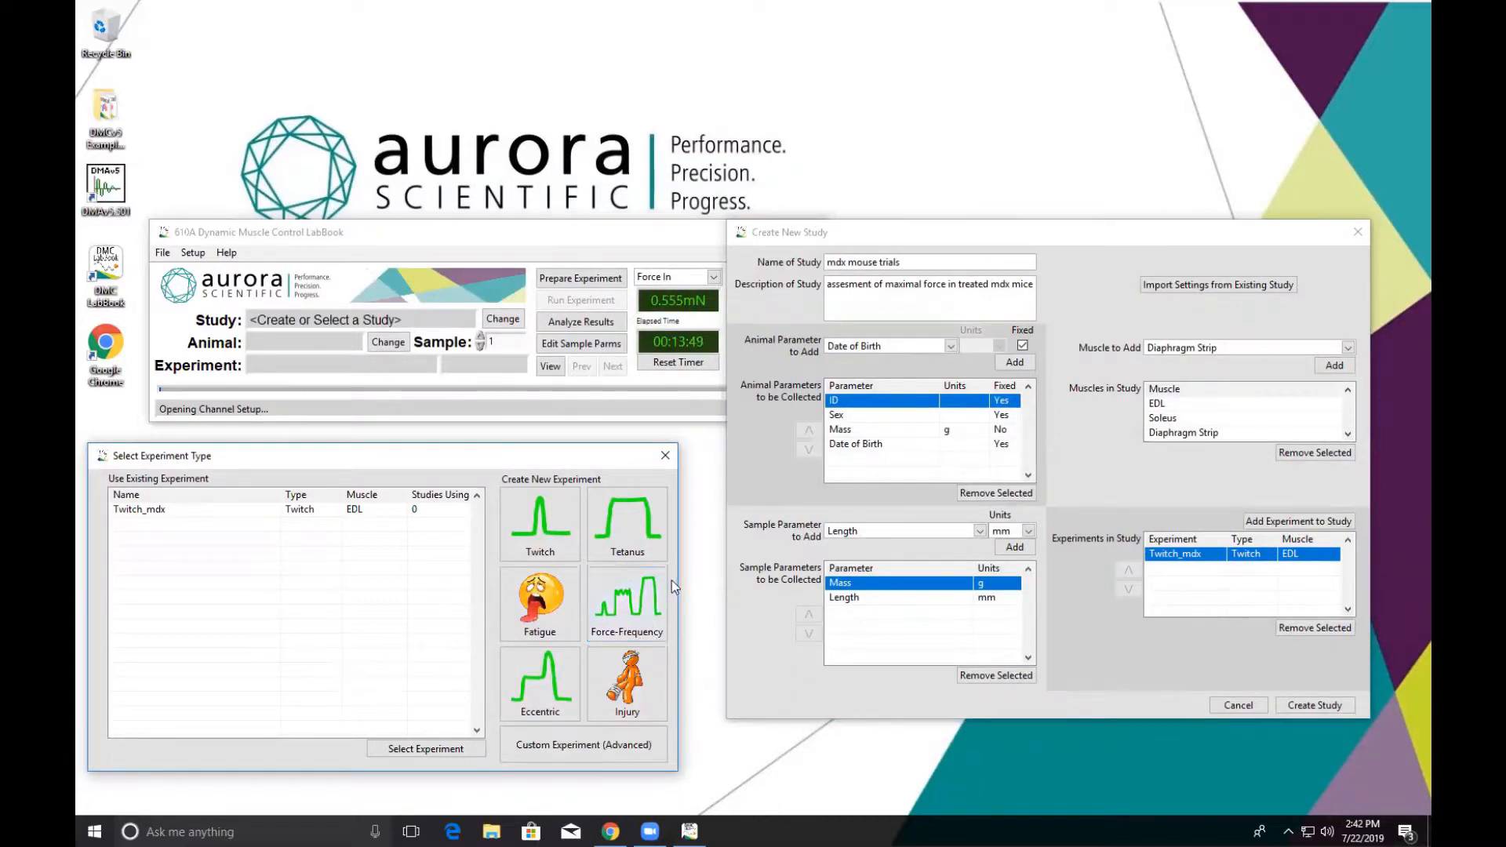
{"action": "left_click", "coordinate": [633, 612]}
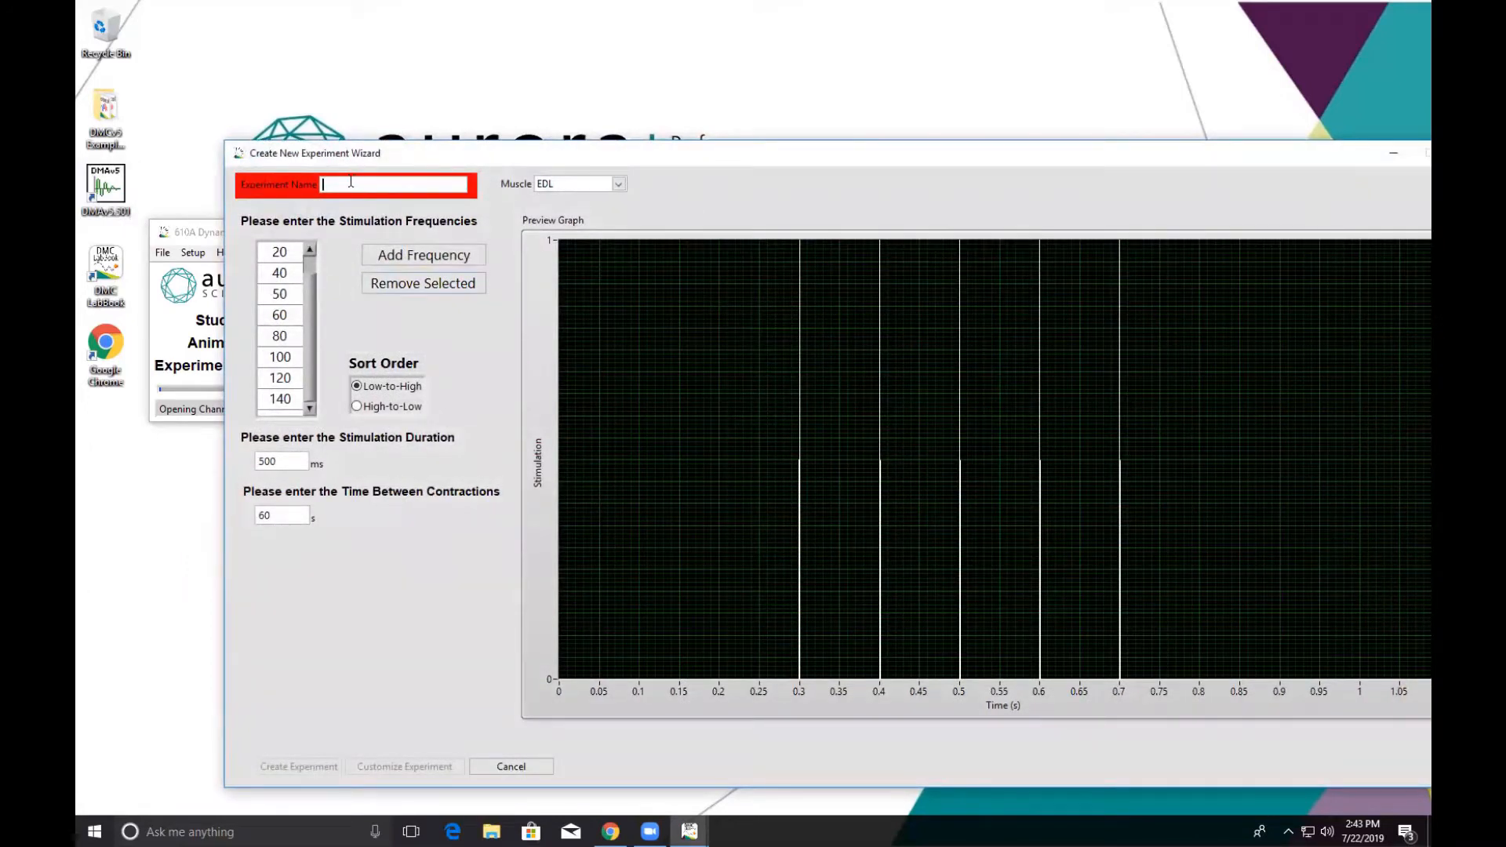
{"action": "type", "text": "Force "}
{"action": "type", "text": "Frequency_mdx"}
Step: Remove the 10, 50 and 140 entries from the experiment's stimulation frequencies
{"action": "left_click_drag", "start_coordinate": [308, 308], "coordinate": [310, 277]}
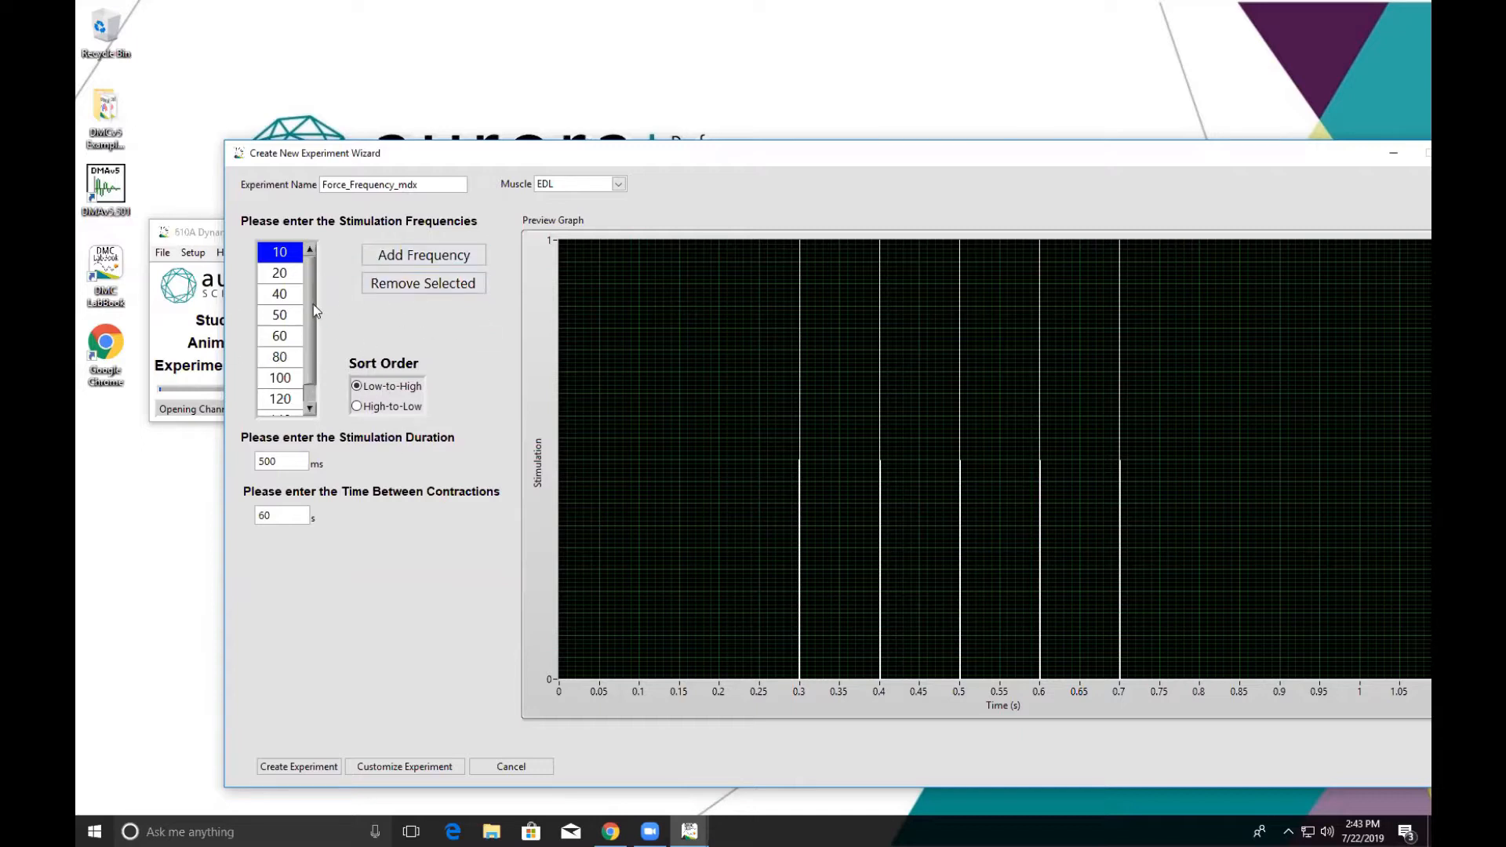
{"action": "left_click", "coordinate": [406, 289]}
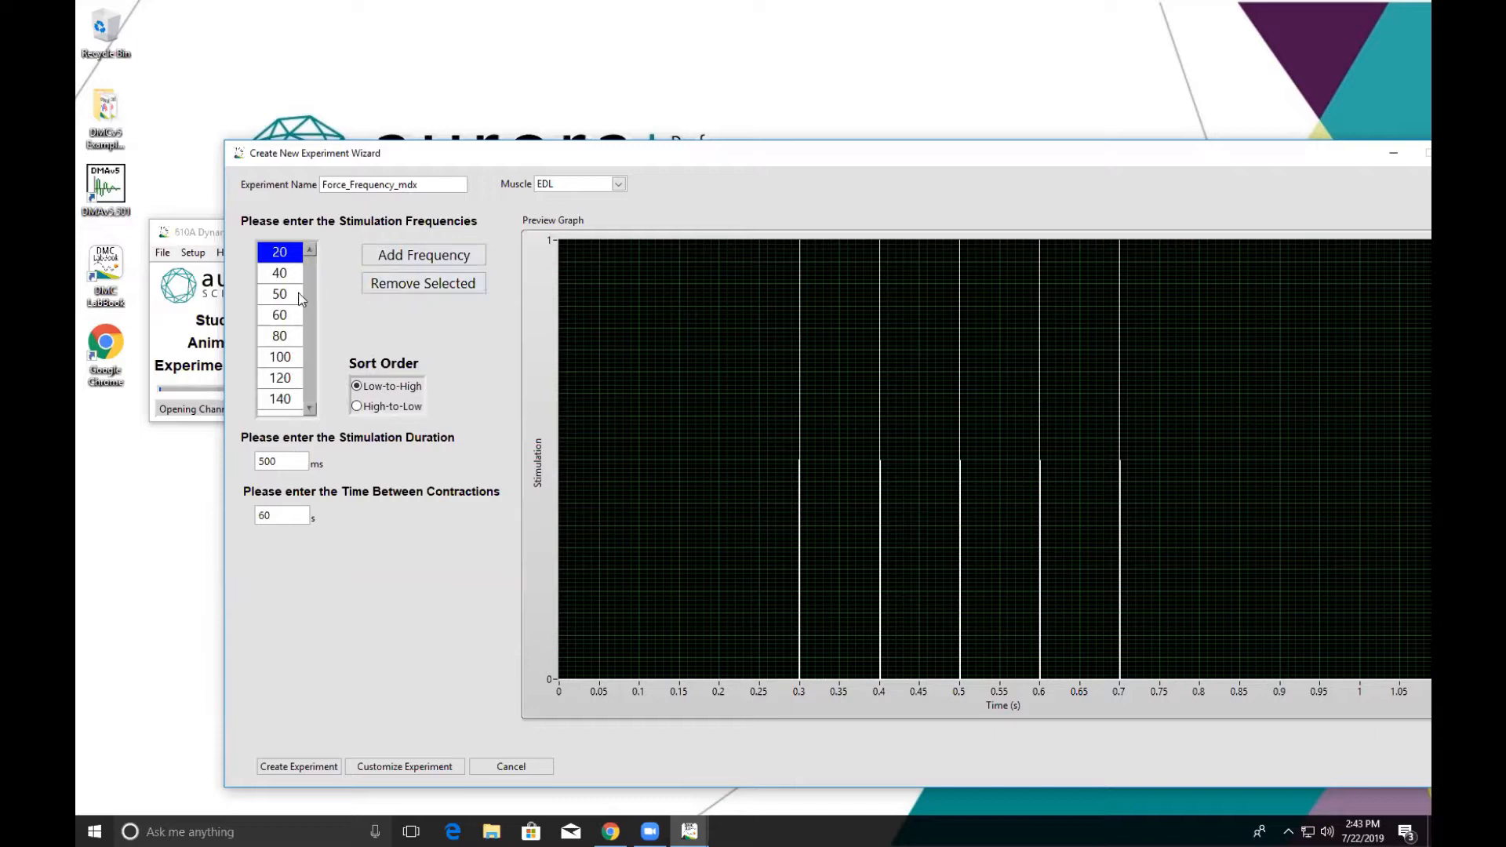
{"action": "left_click", "coordinate": [294, 295]}
{"action": "left_click", "coordinate": [425, 287]}
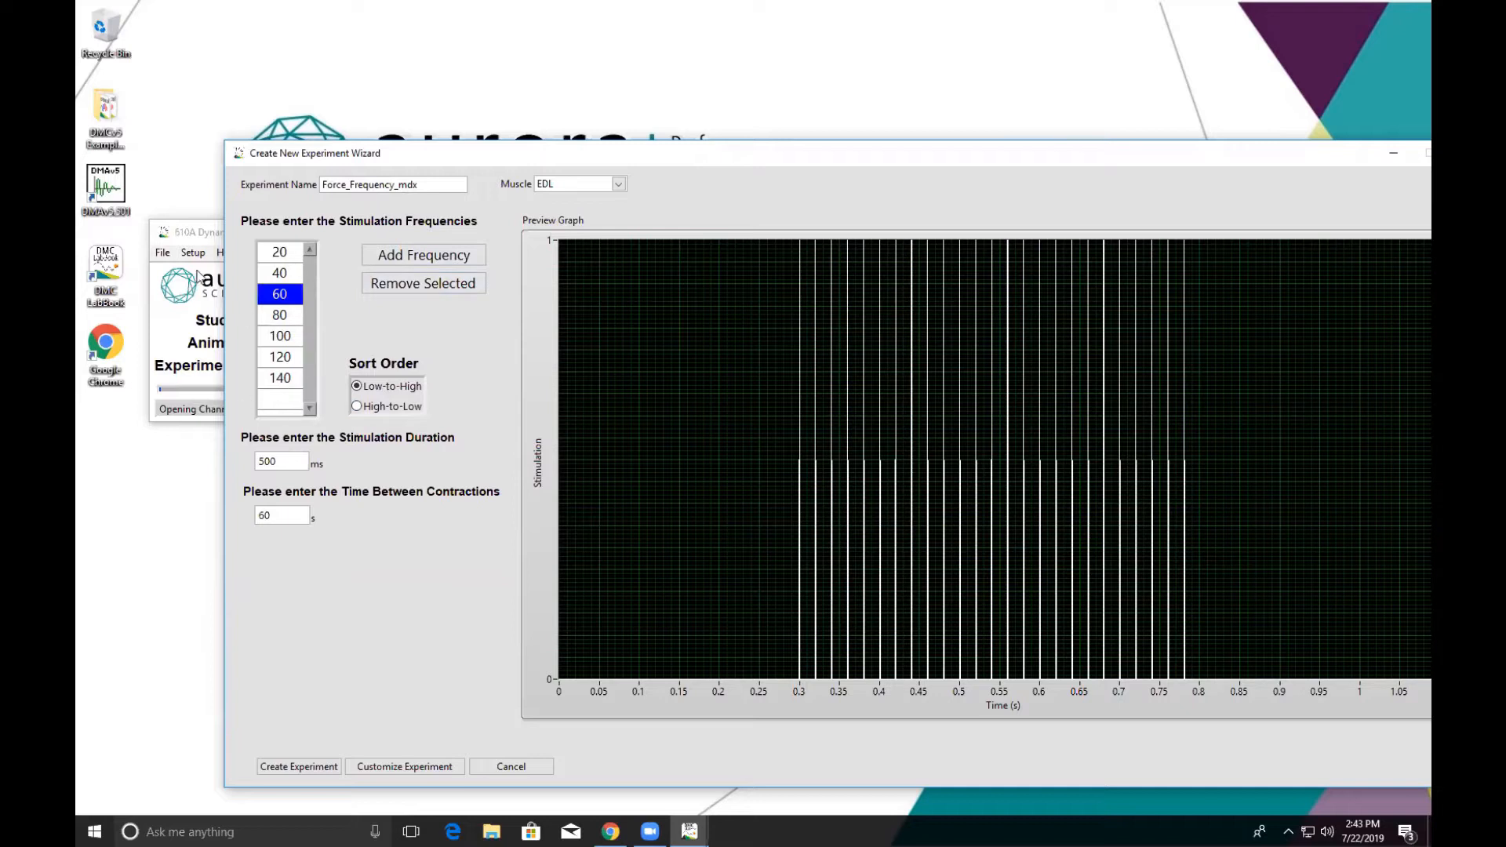
{"action": "left_click", "coordinate": [287, 382]}
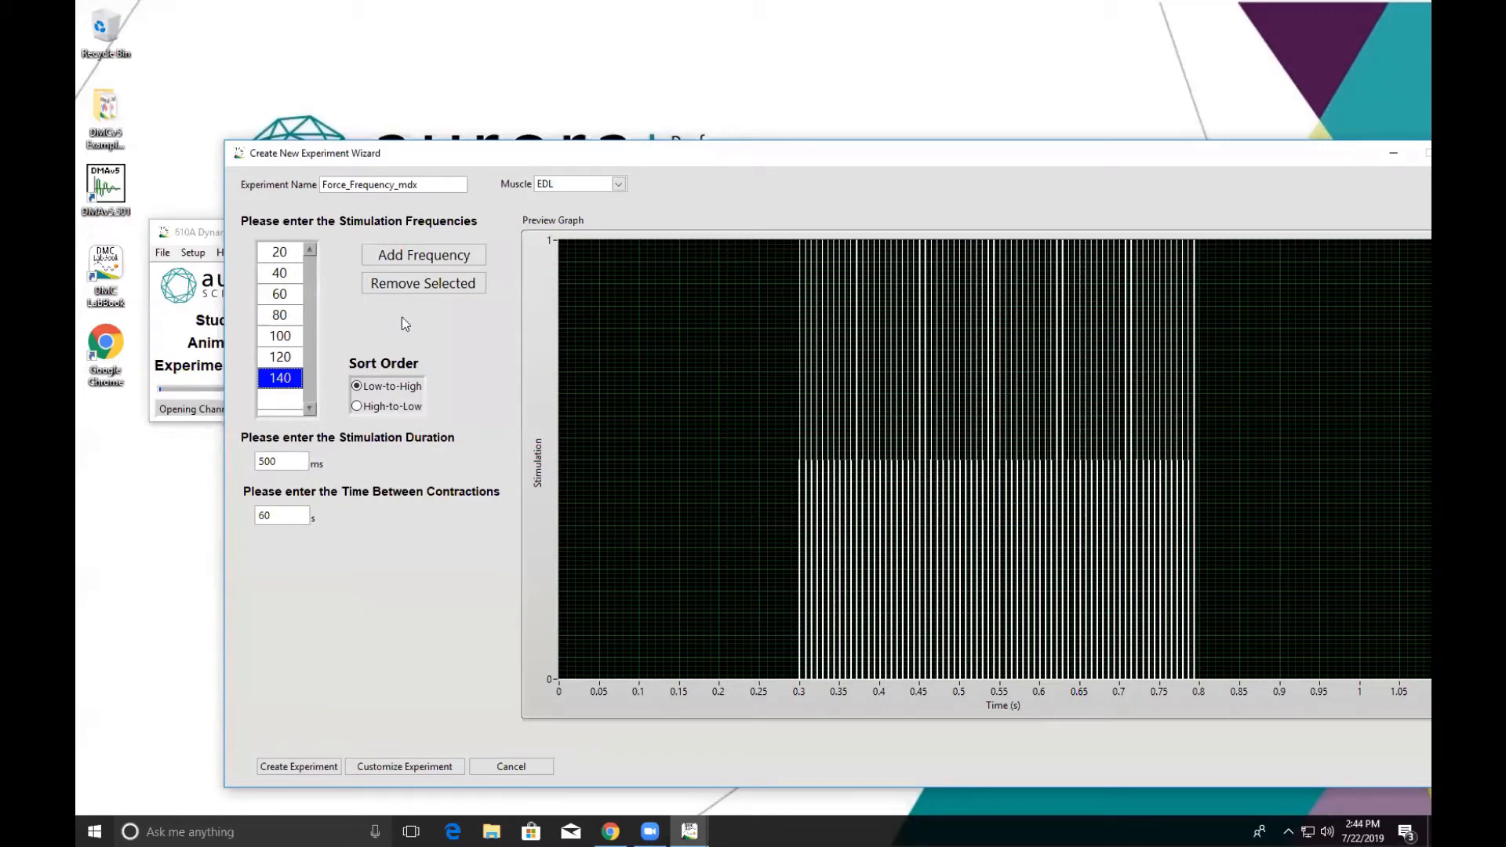
{"action": "left_click", "coordinate": [410, 284]}
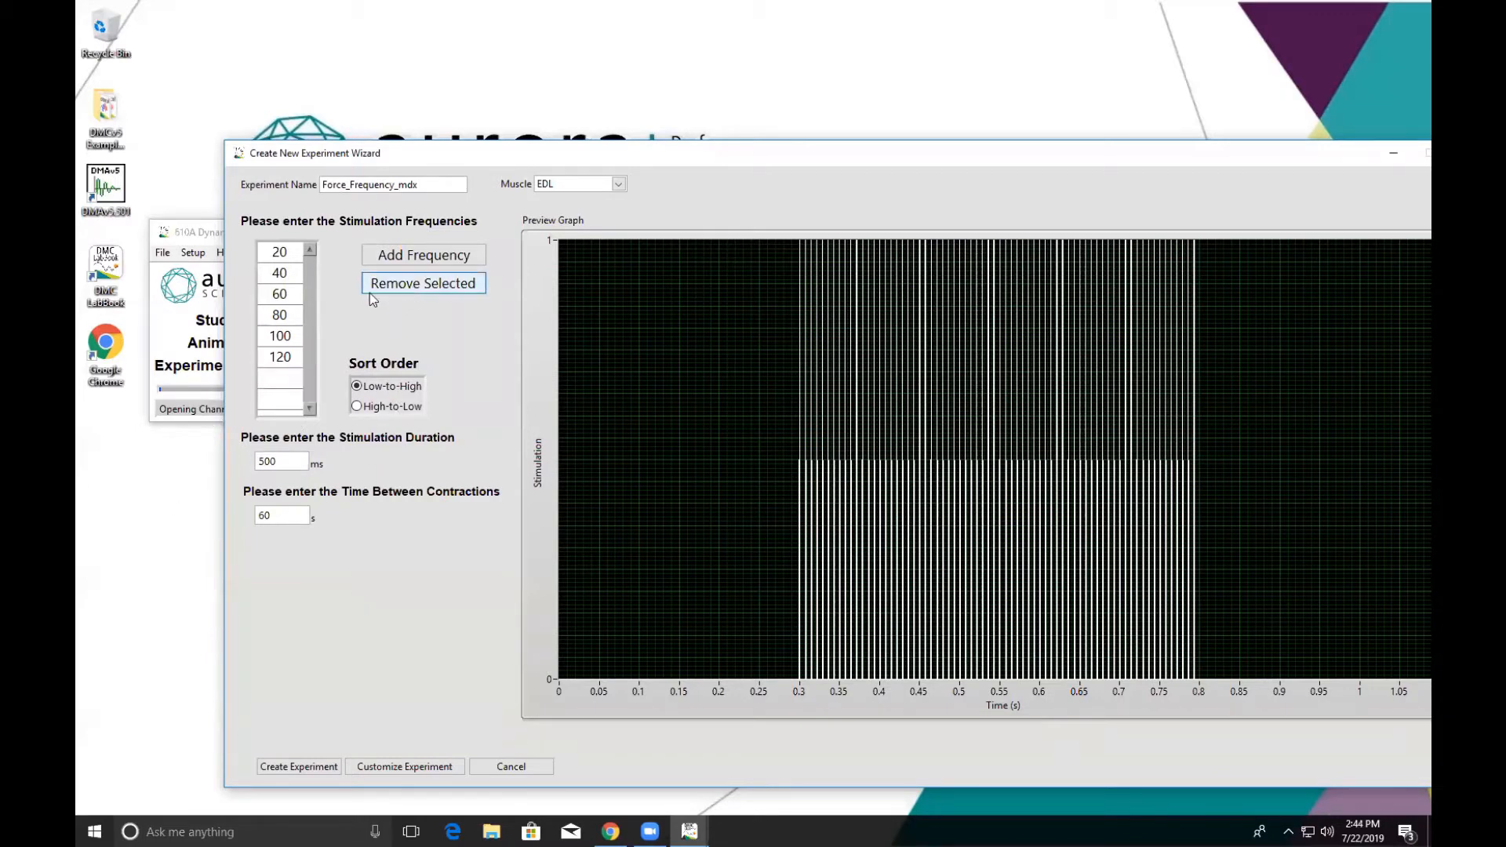
Step: Add 150 and 200 to the list of stimulation frequencies
{"action": "left_click", "coordinate": [413, 257]}
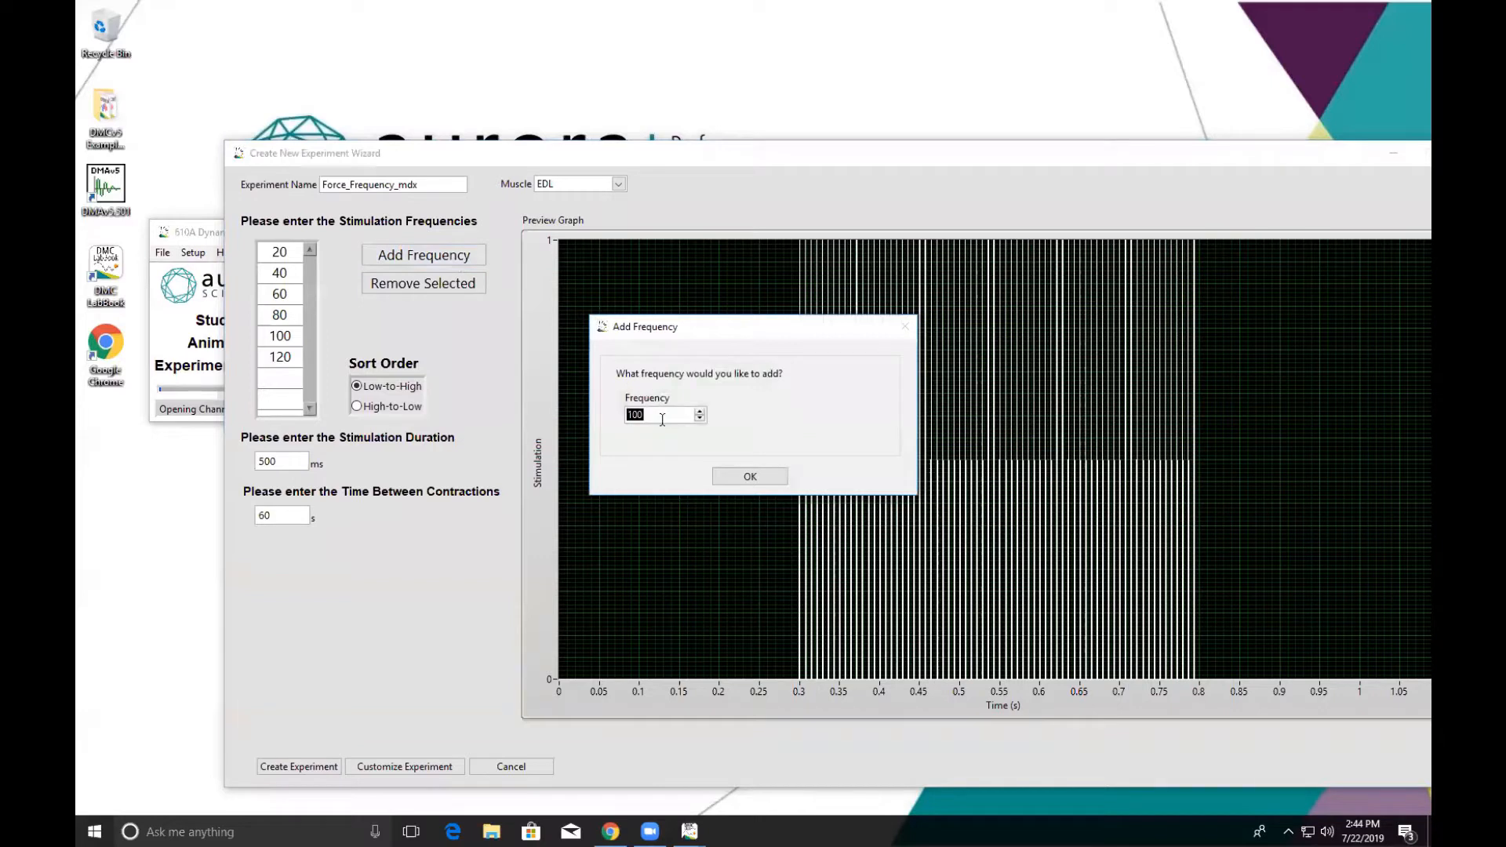
{"action": "key", "text": "BackSpace"}
{"action": "type", "text": "150"}
{"action": "left_click", "coordinate": [768, 476]}
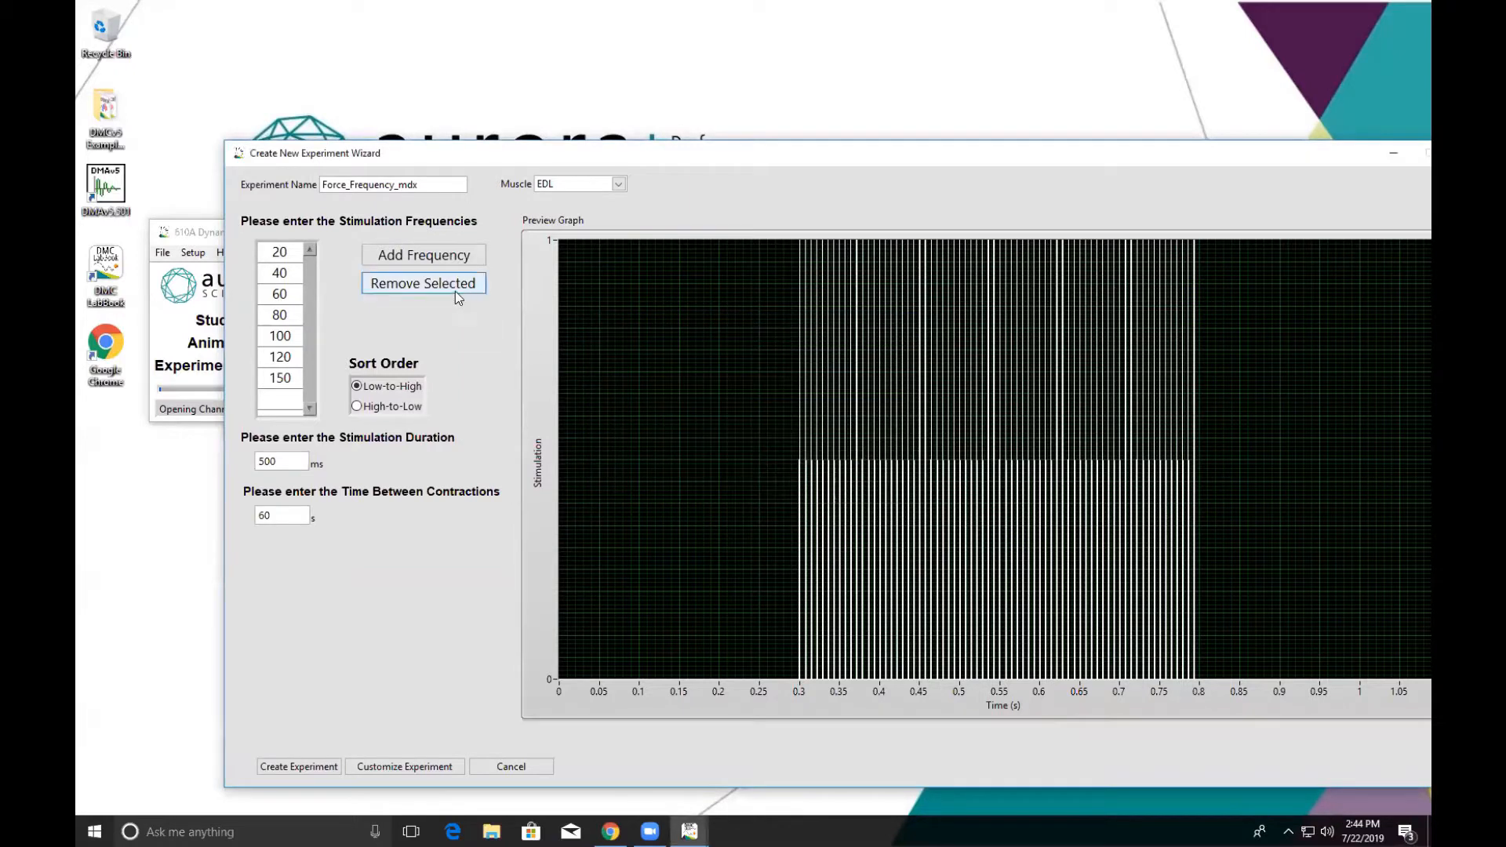
{"action": "left_click", "coordinate": [430, 253]}
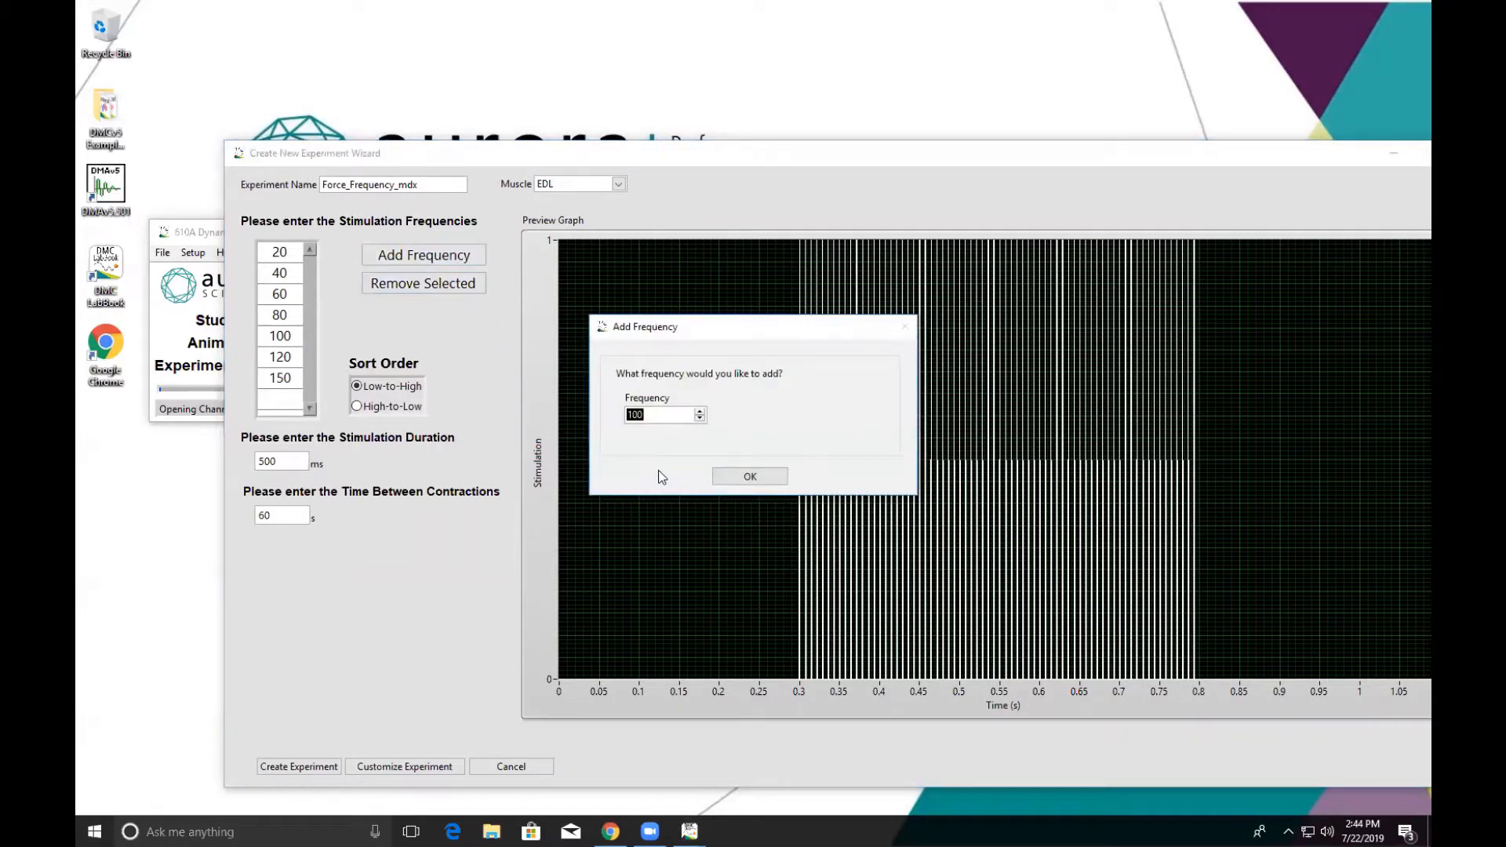
{"action": "type", "text": "200"}
{"action": "left_click", "coordinate": [750, 476]}
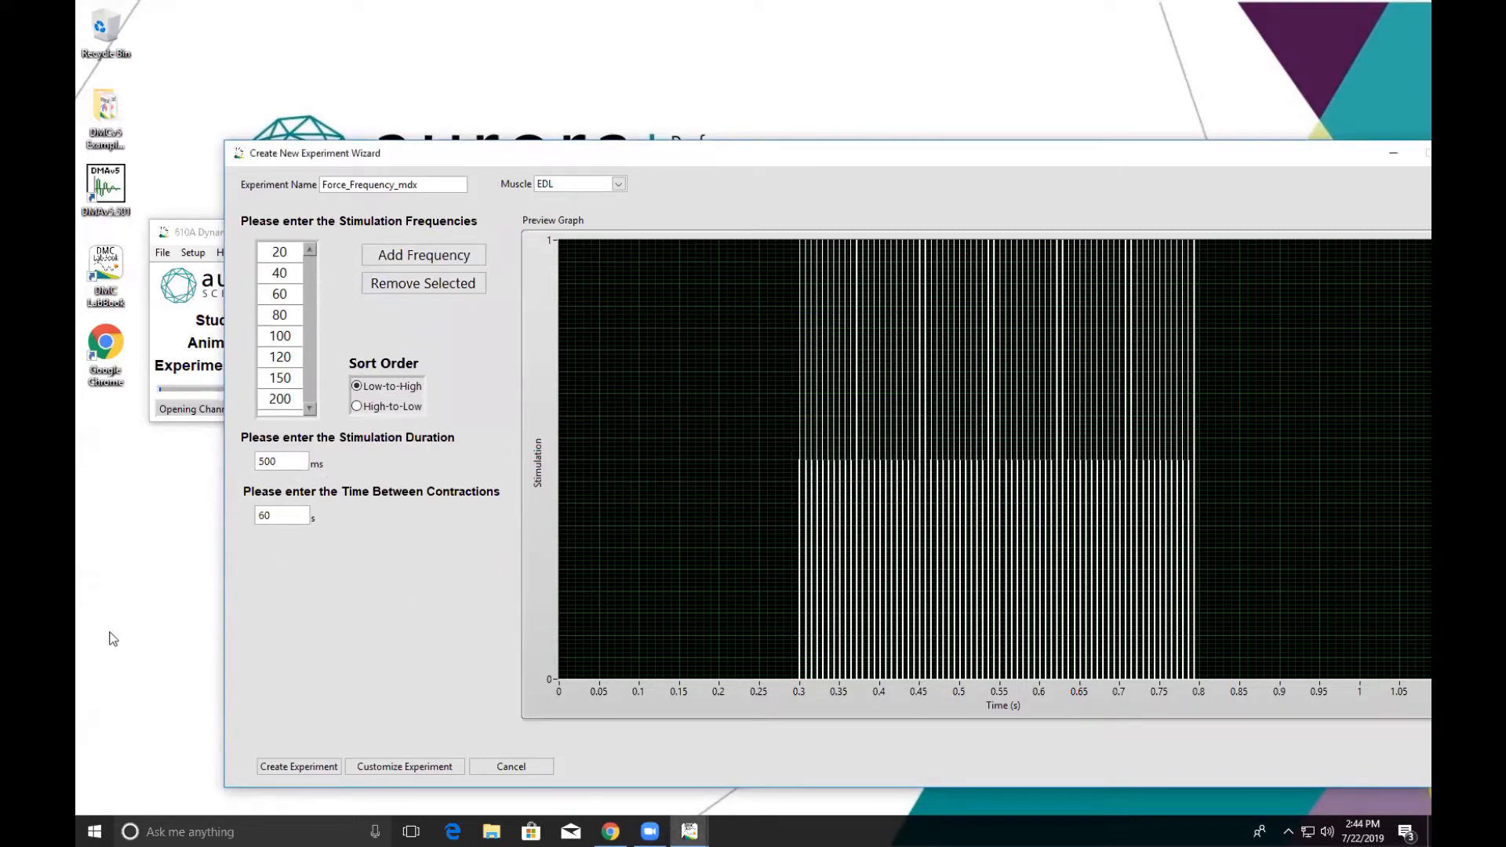
Step: Set the stimulation duration of the force-frequency experiment to 350 ms
{"action": "left_click", "coordinate": [288, 458]}
{"action": "key", "text": "BackSpace"}
{"action": "key", "text": "BackSpace"}
{"action": "key", "text": "BackSpace"}
{"action": "type", "text": "340"}
{"action": "key", "text": "BackSpace"}
{"action": "key", "text": "BackSpace"}
{"action": "type", "text": "50"}
{"action": "left_click", "coordinate": [292, 513]}
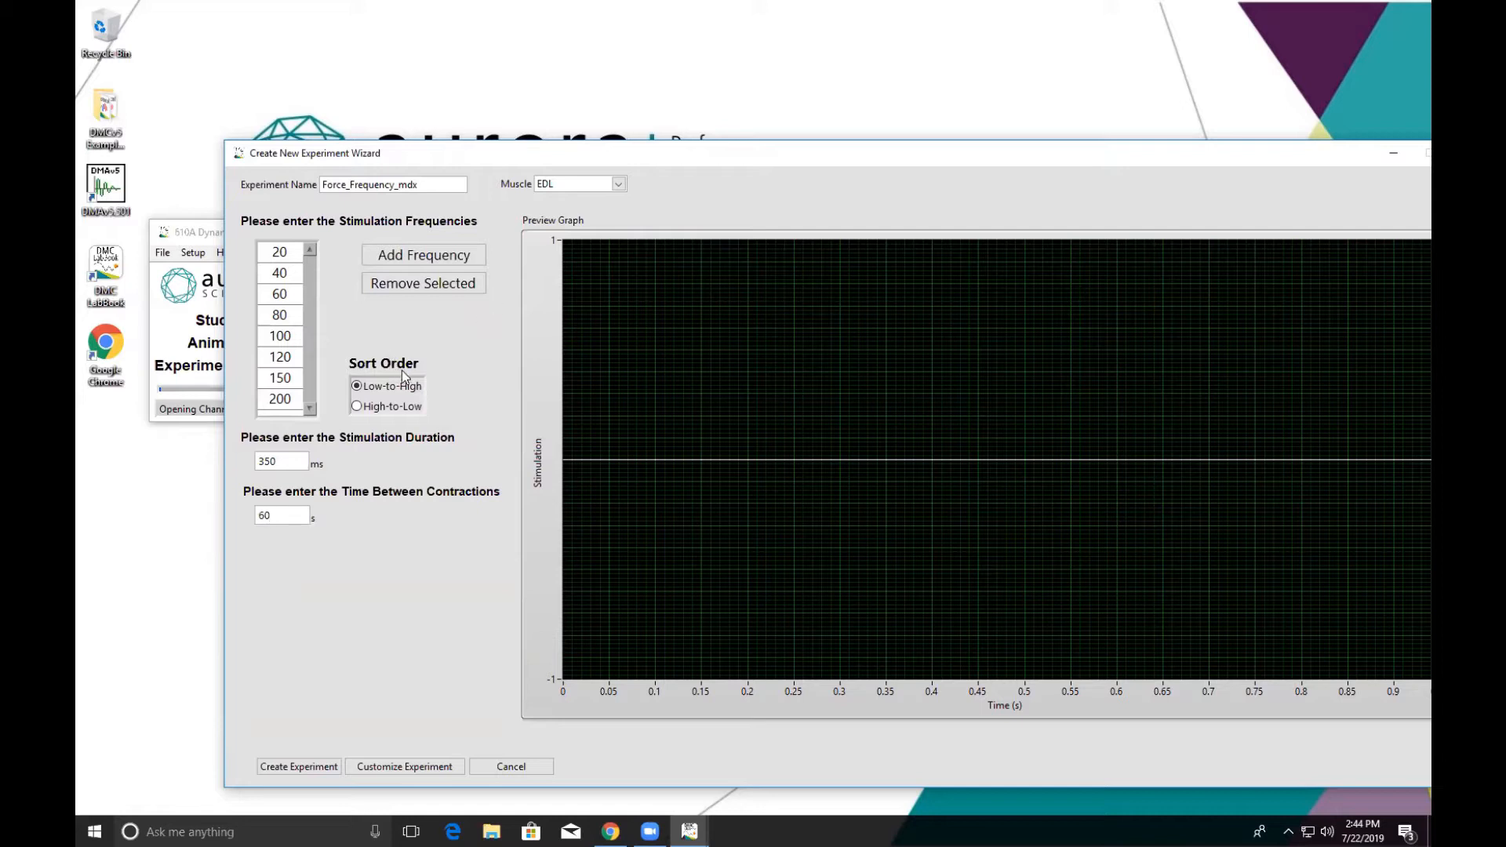
Step: Review the available muscles, keep EDL, and create the force-frequency experiment
{"action": "left_click", "coordinate": [619, 183]}
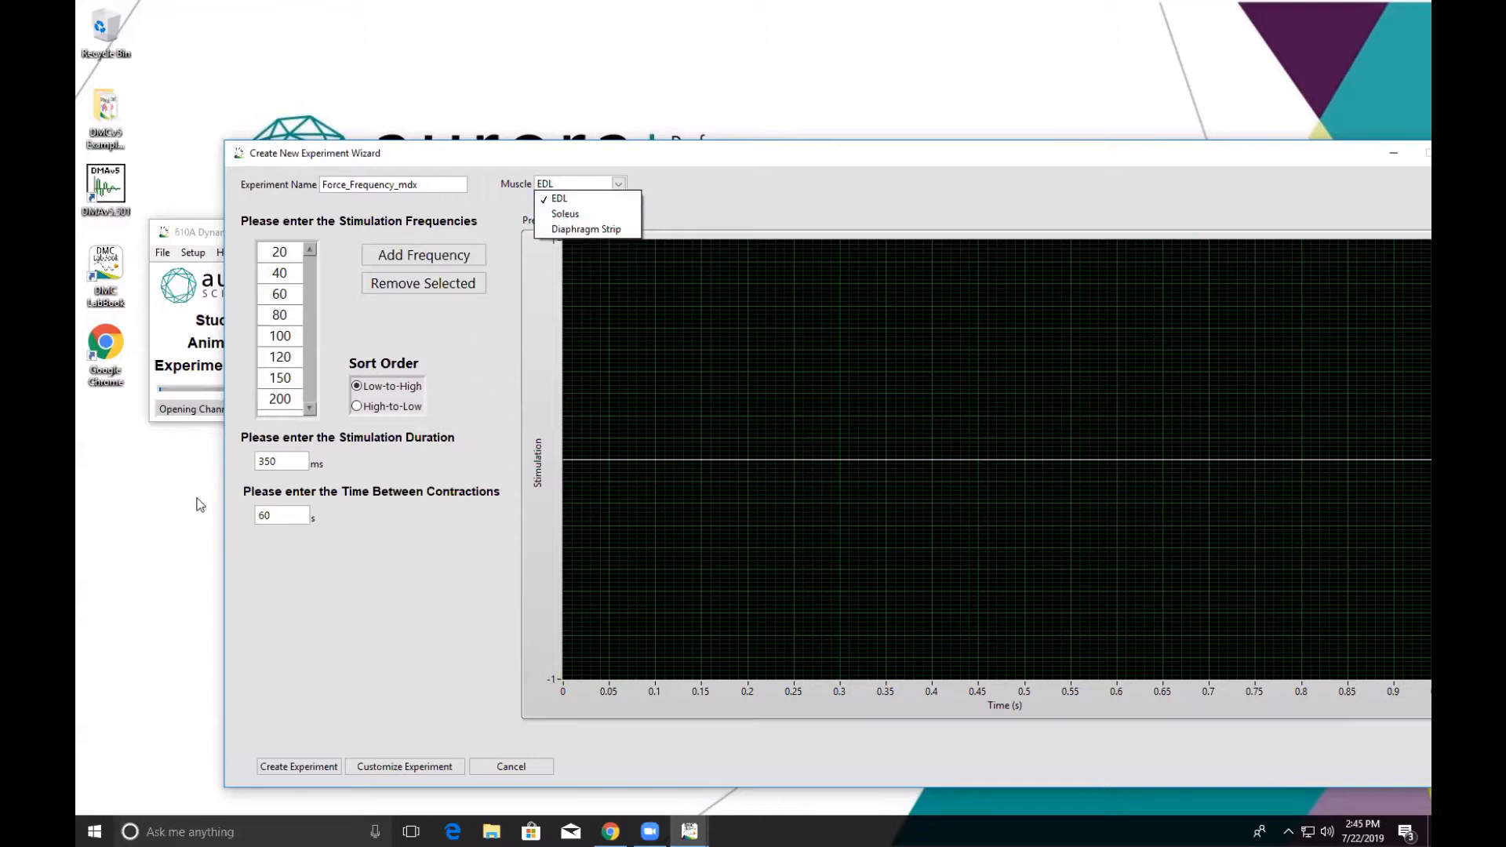
{"action": "left_click", "coordinate": [290, 768]}
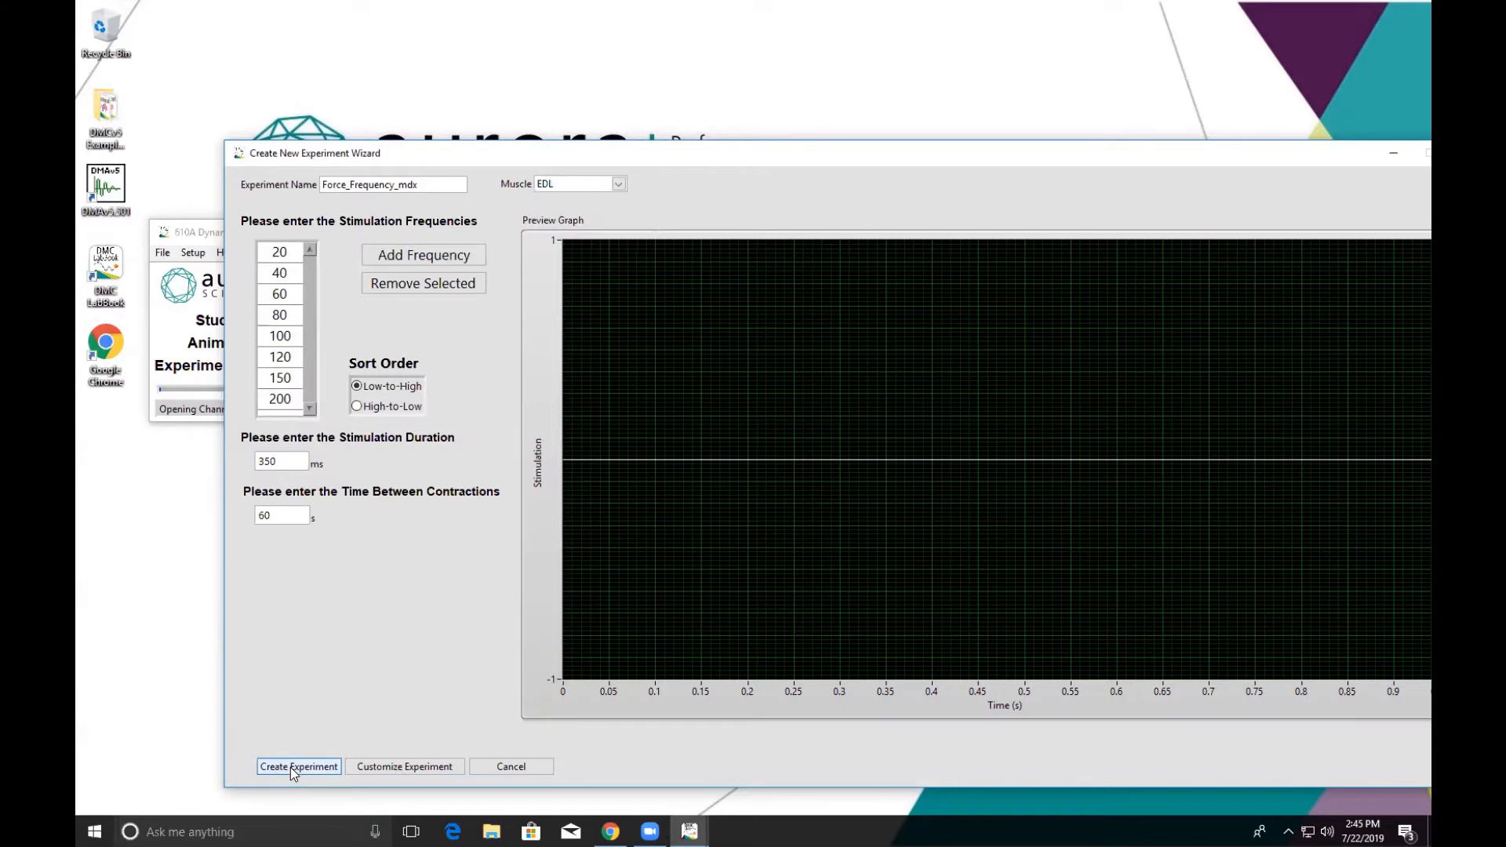
{"action": "left_click", "coordinate": [295, 769]}
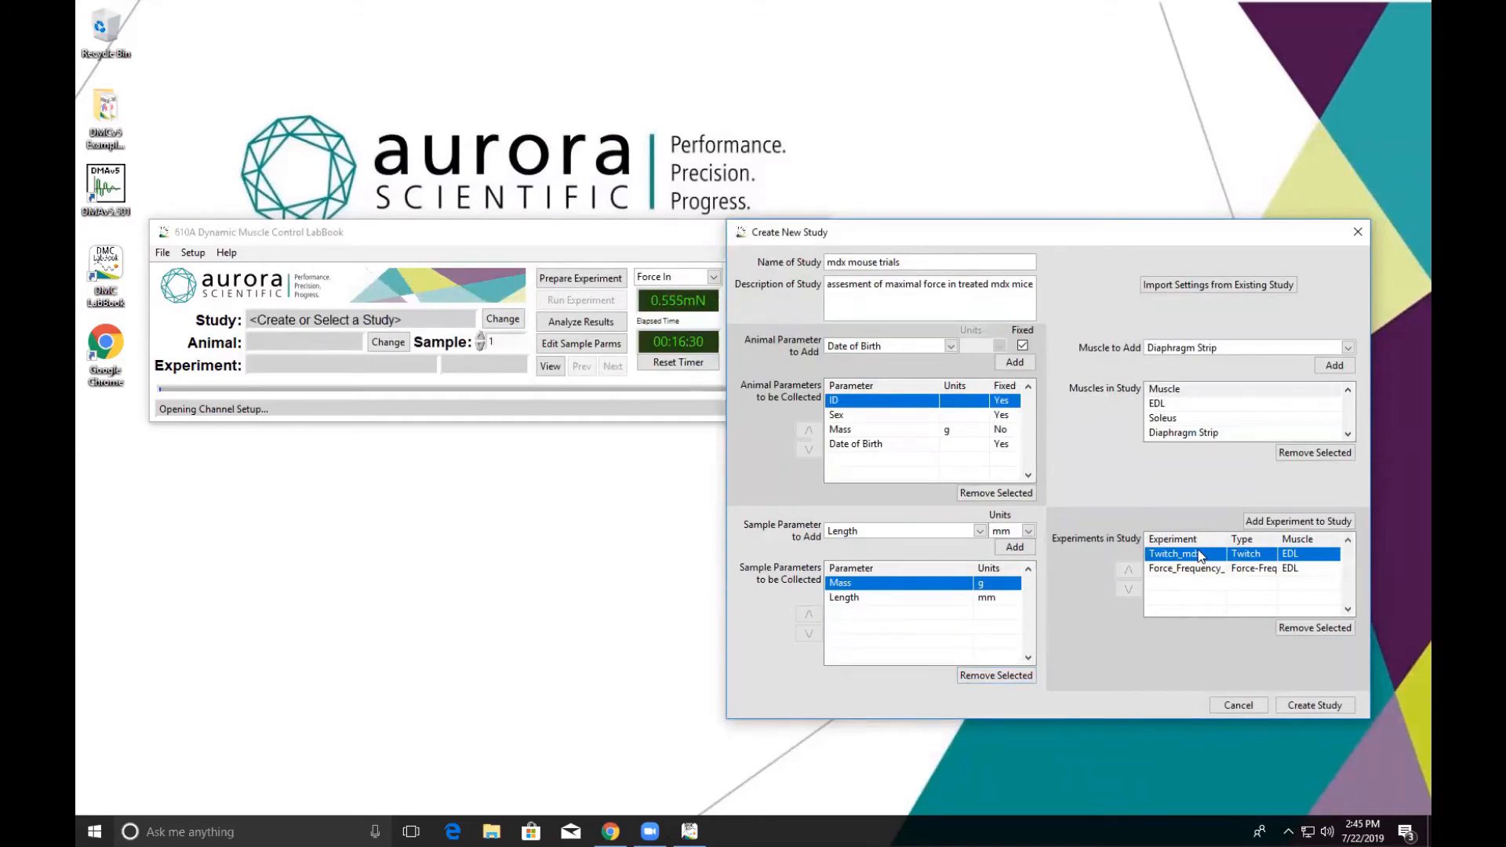
{"action": "double_click", "coordinate": [1232, 573]}
{"action": "type", "text": "mdx"}
{"action": "key", "text": "Return"}
Step: Start an advanced custom experiment named "custom contraction", look over its Sequence Editor, and close it without saving a sequence
{"action": "left_click", "coordinate": [1279, 528]}
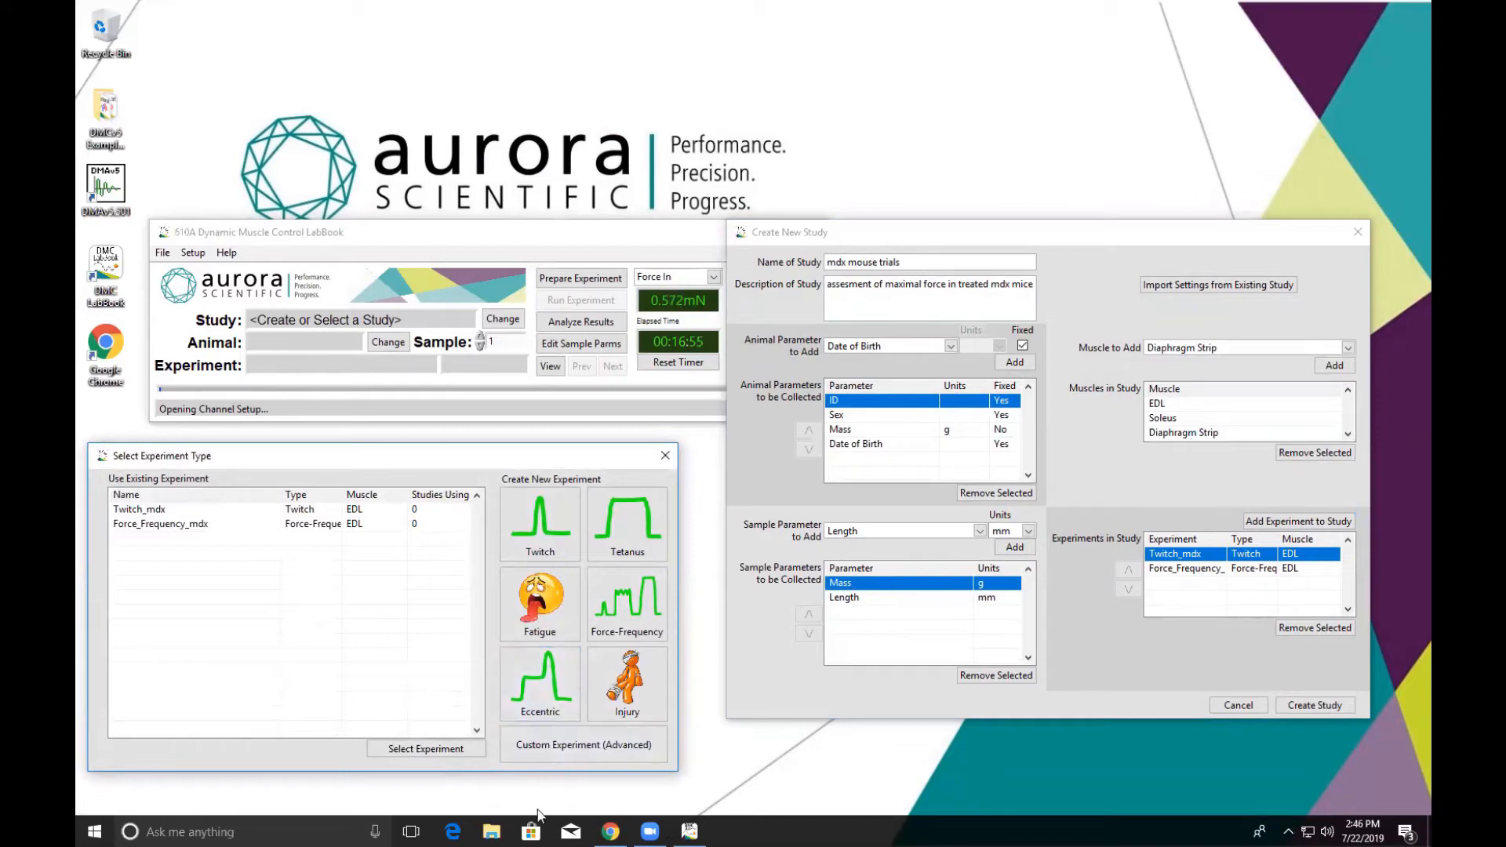
{"action": "left_click", "coordinate": [566, 751]}
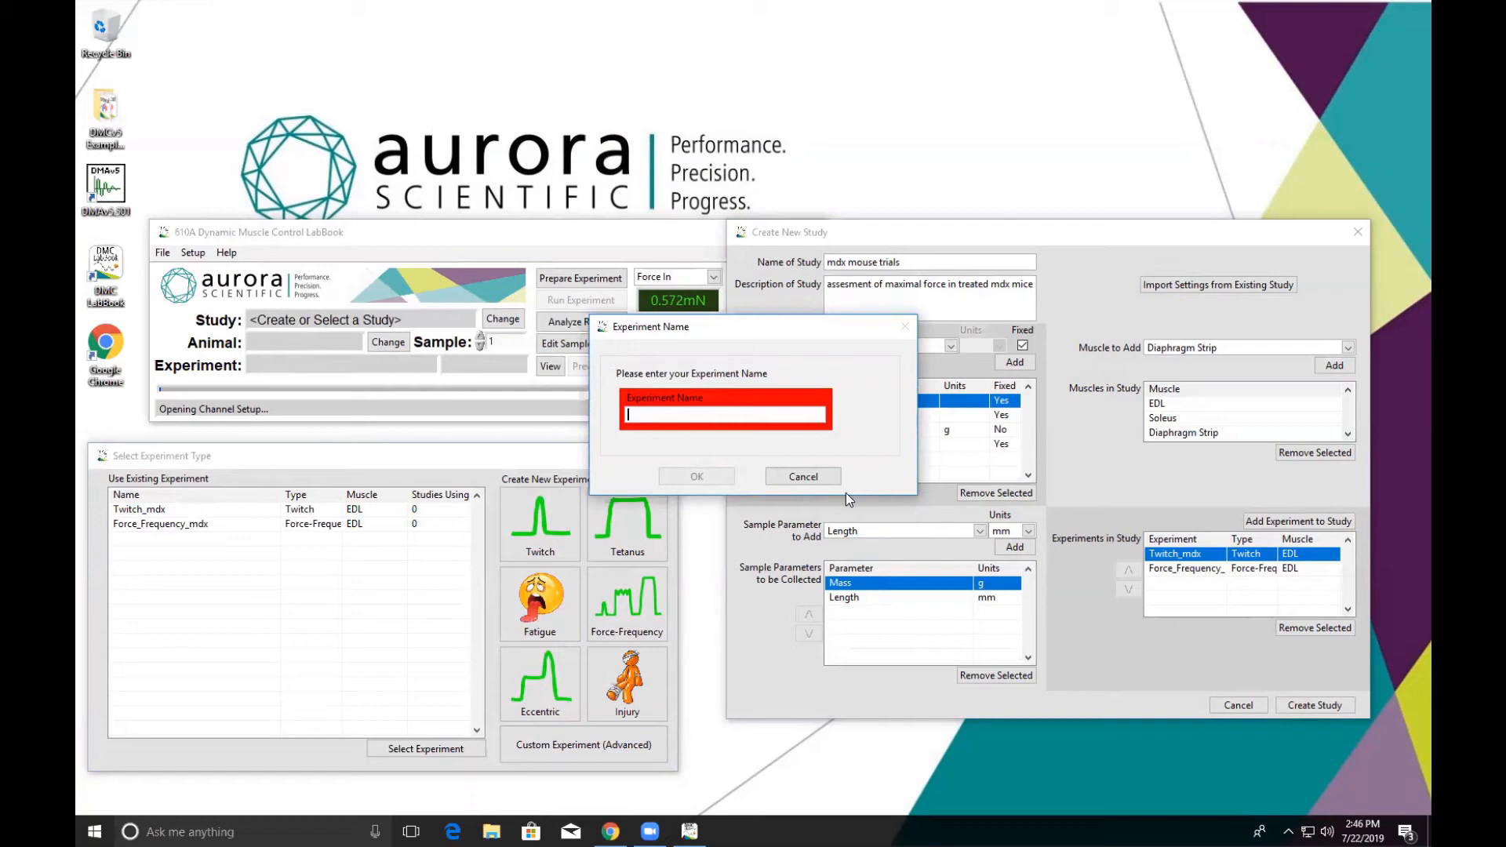
{"action": "type", "text": "custom contraction"}
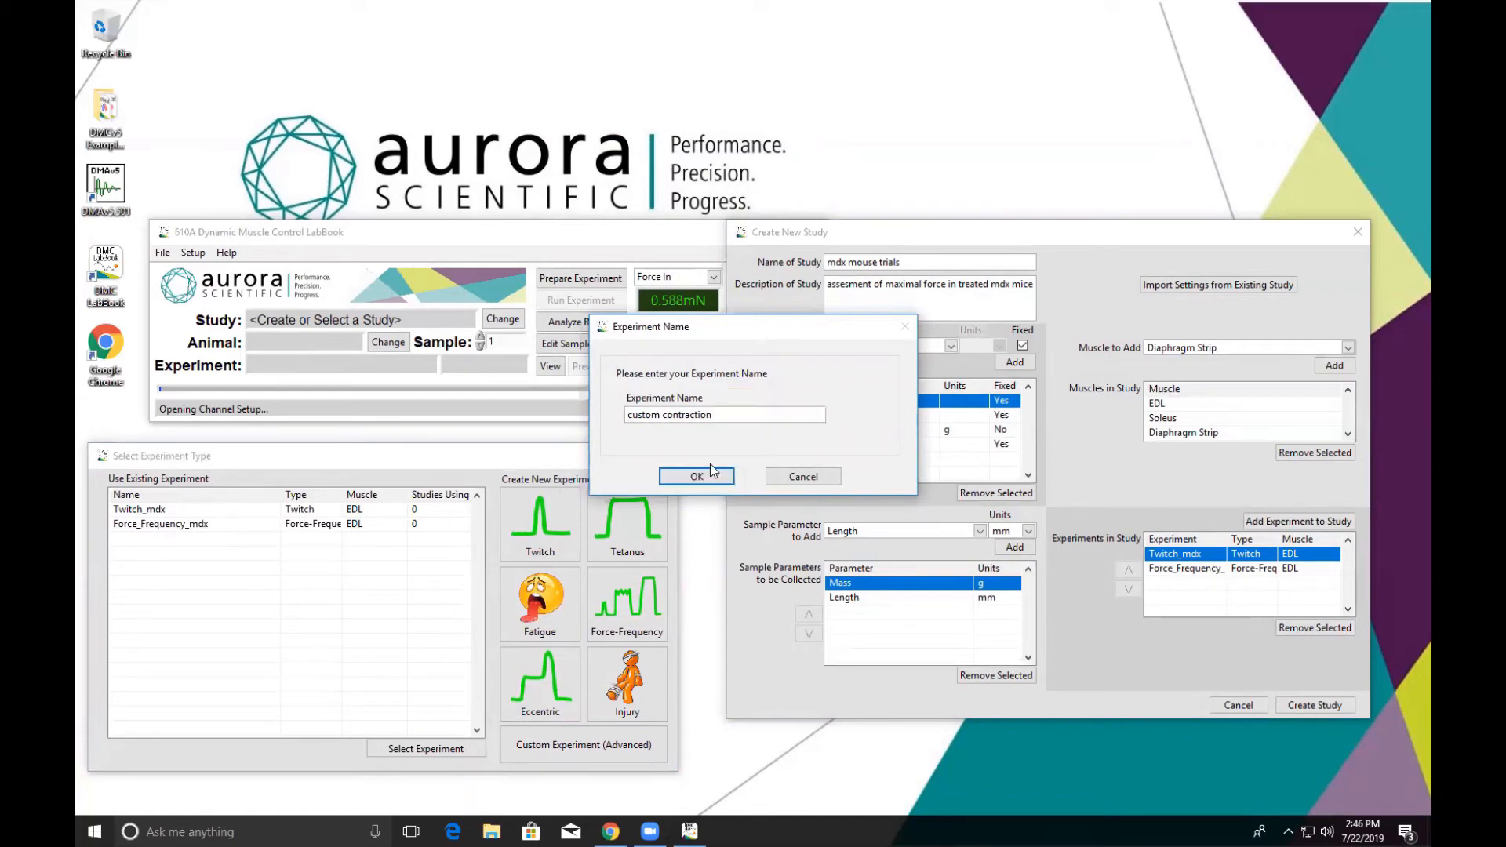
{"action": "left_click", "coordinate": [697, 476]}
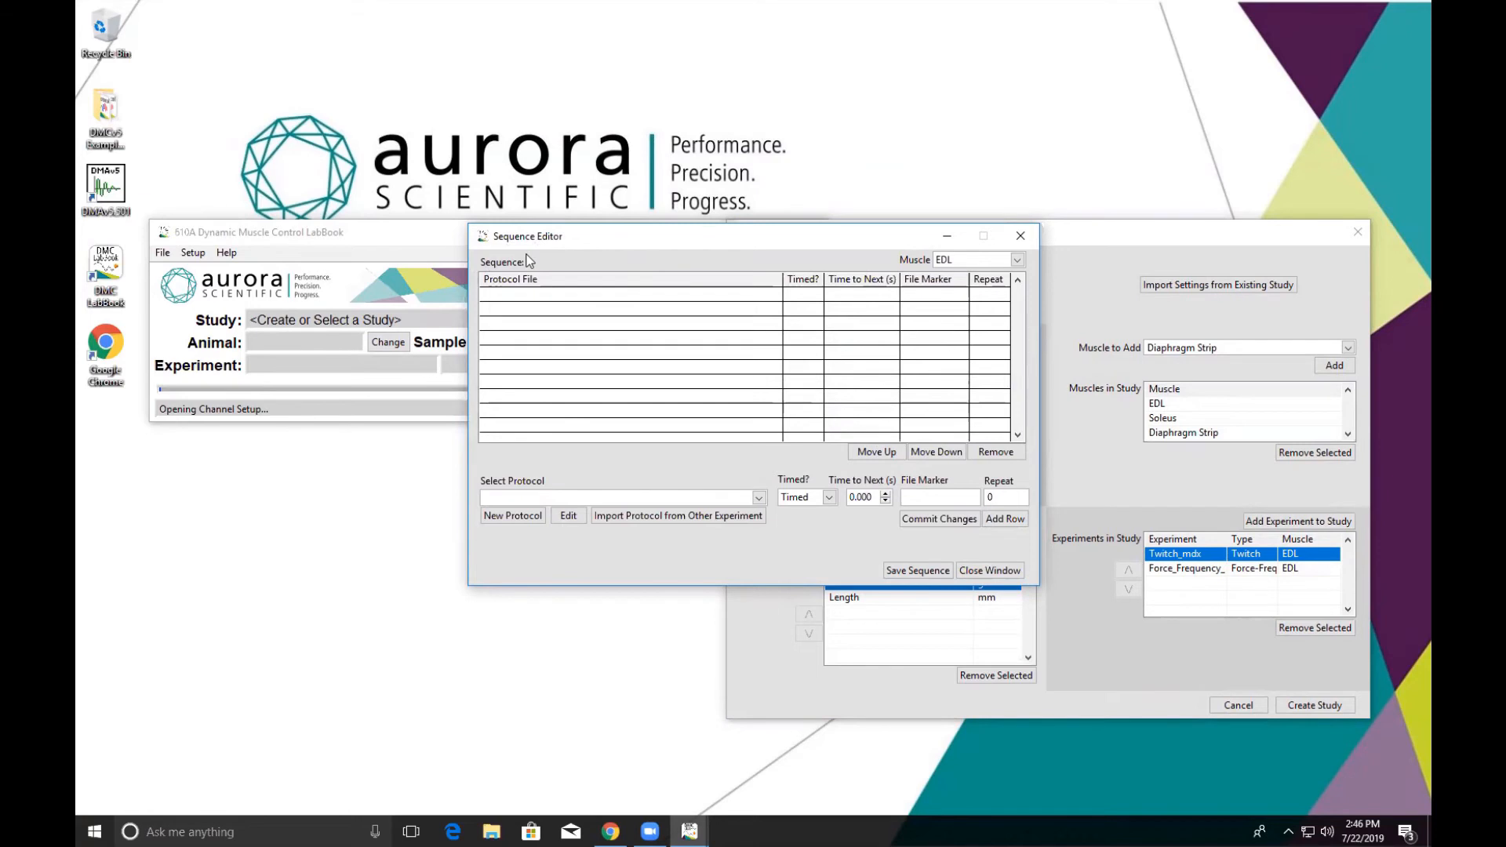
{"action": "left_click_drag", "start_coordinate": [533, 237], "coordinate": [191, 443]}
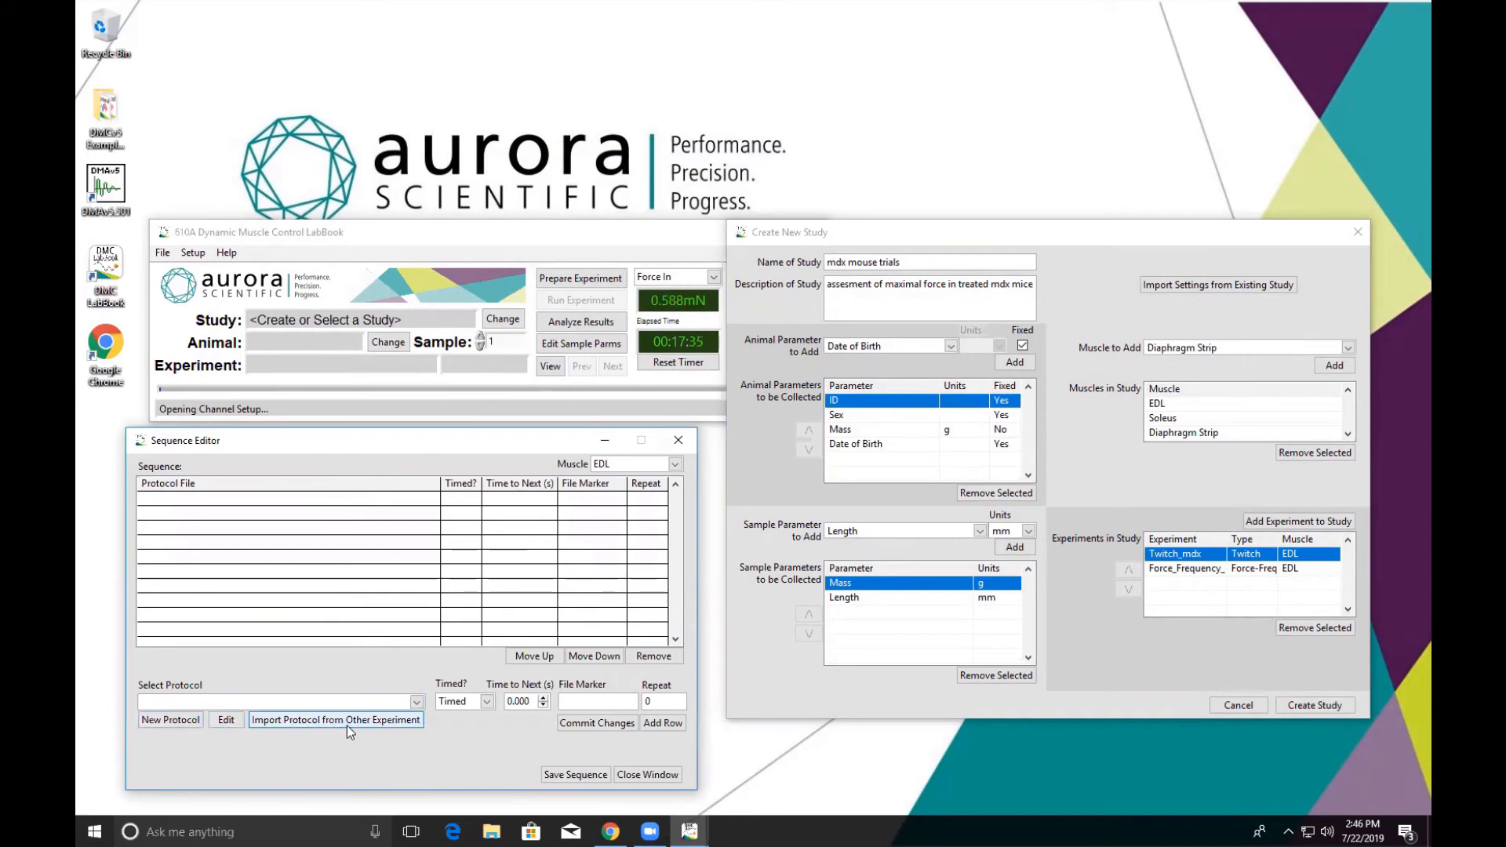
{"action": "left_click", "coordinate": [646, 777]}
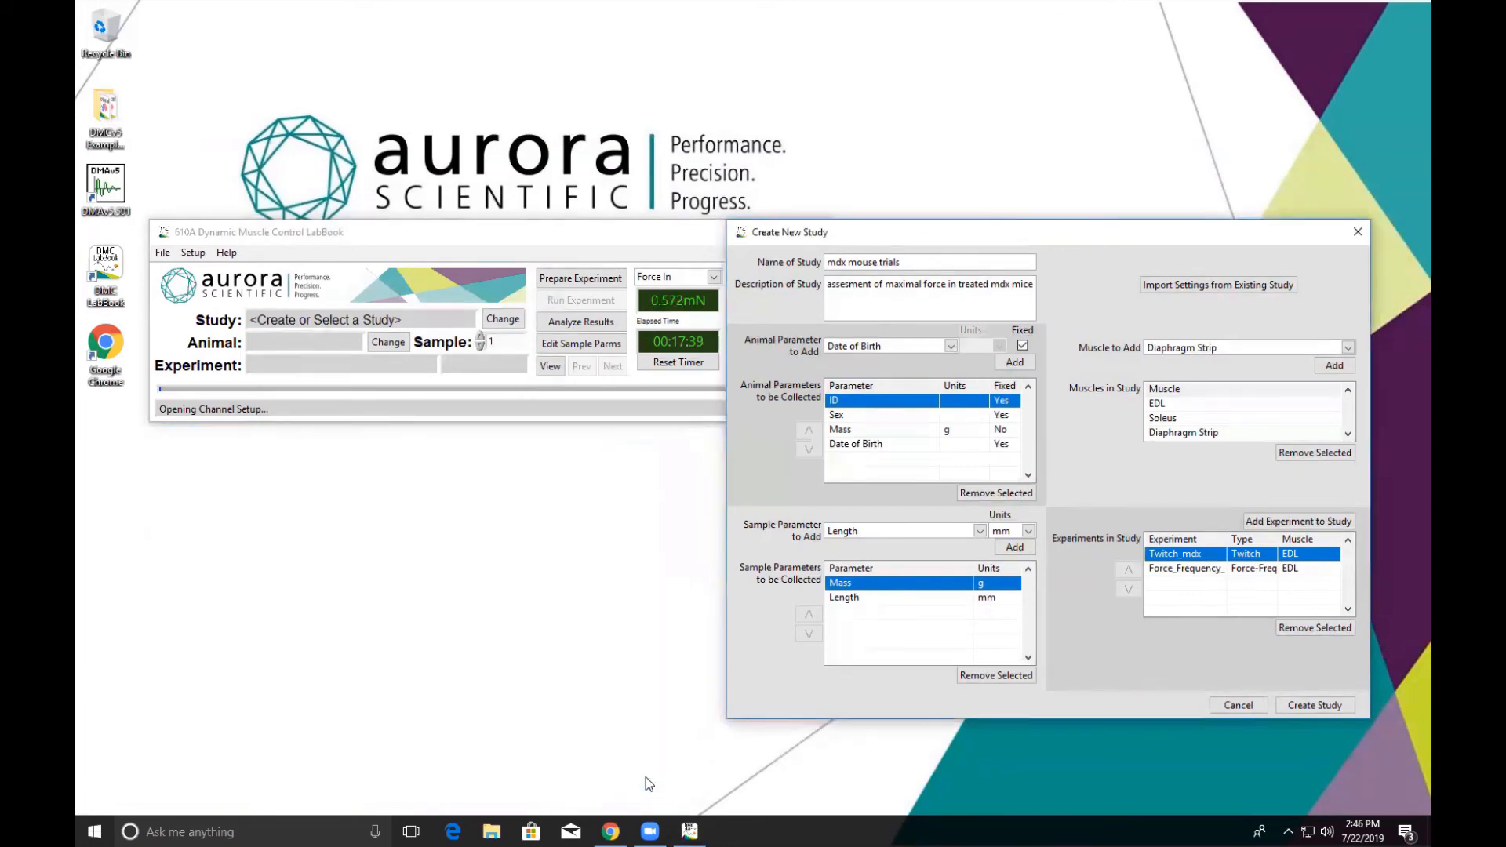